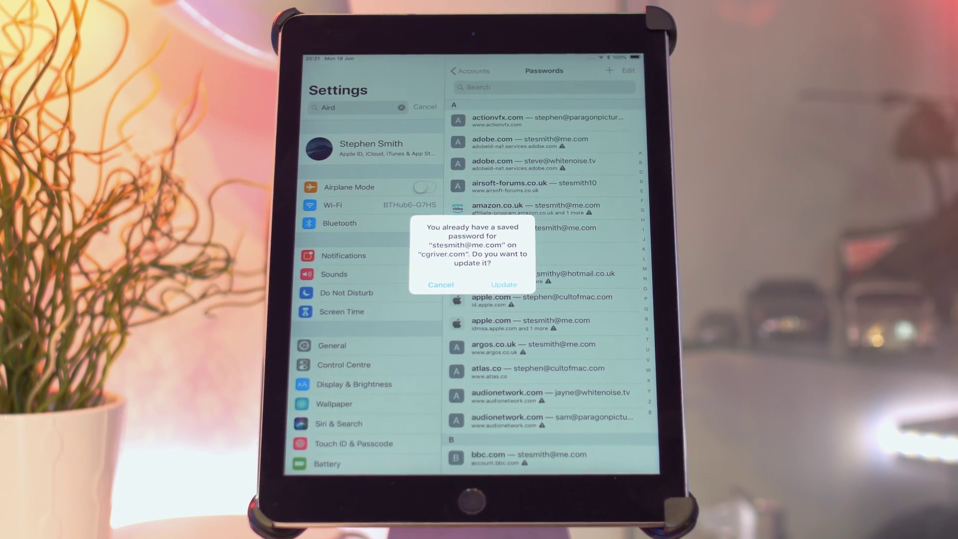
Step: Choose Update to overwrite the iPad's saved cgriver.com password with the received one
{"action": "left_click", "coordinate": [504, 284]}
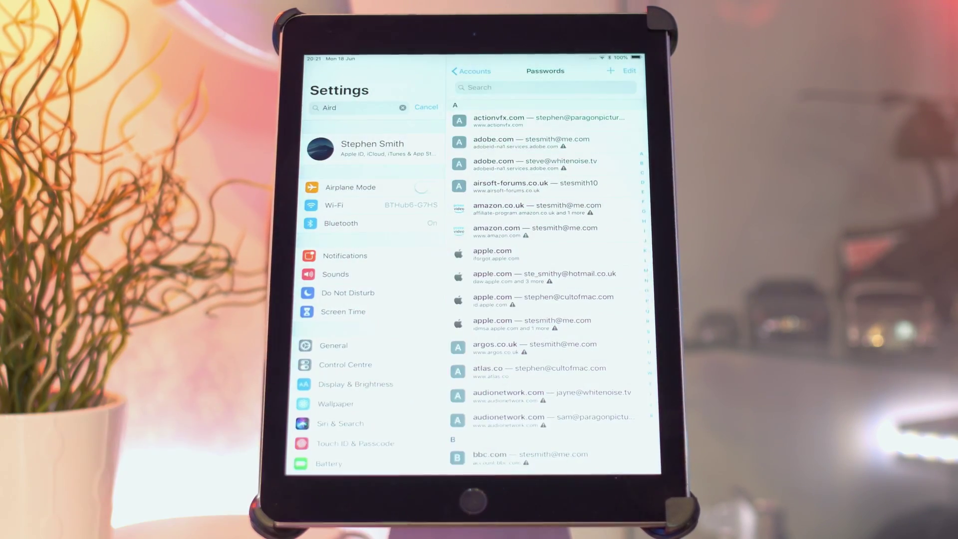